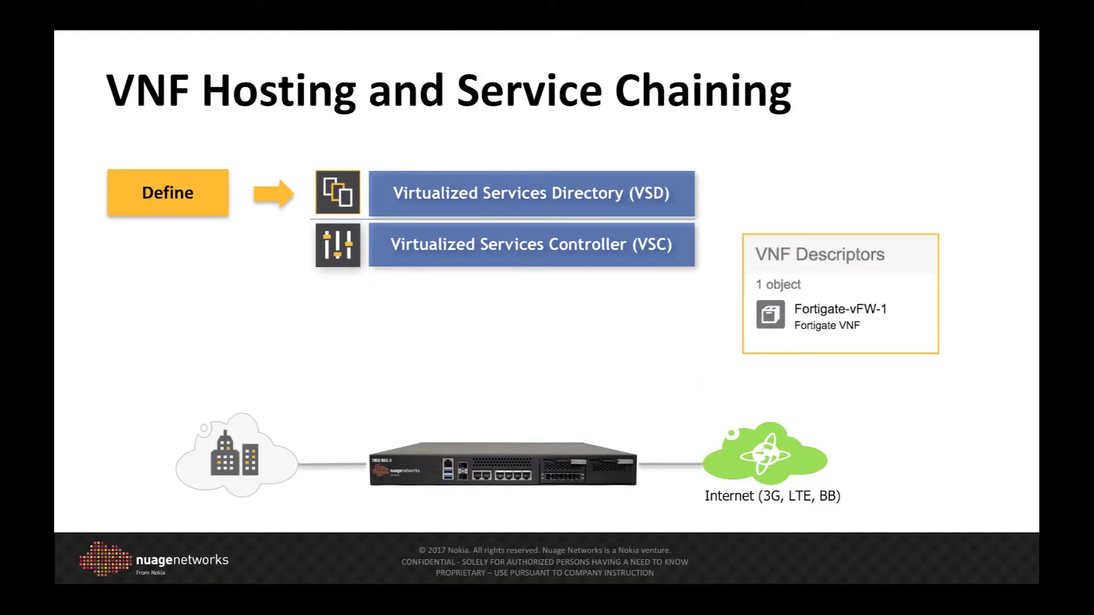
Advance the VNF hosting slides from Define through Design and Deploy to the Insert stage.
key(Right)
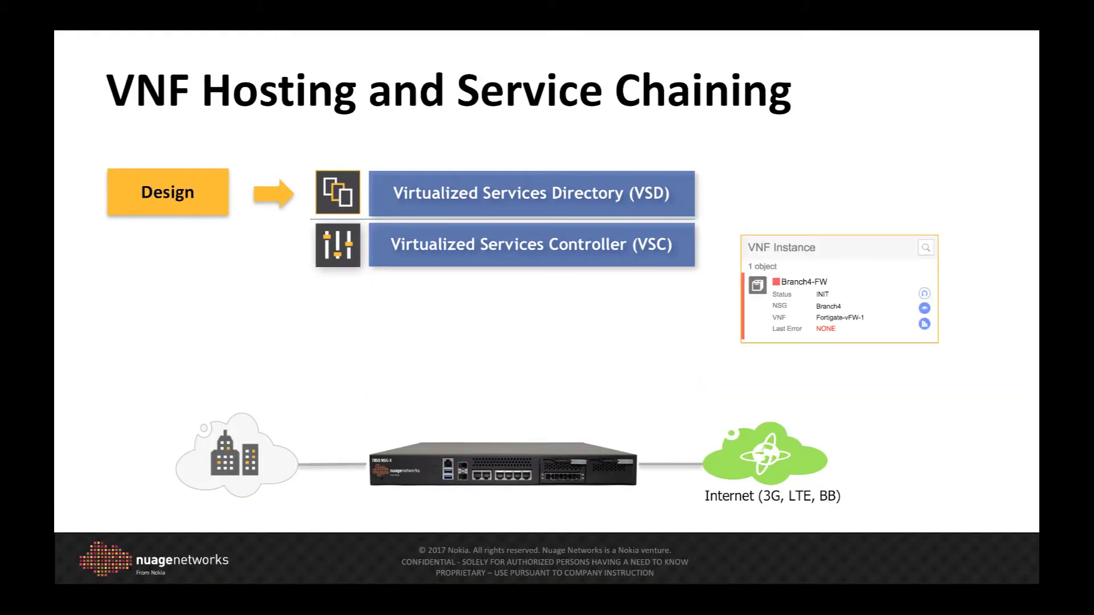
key(Right)
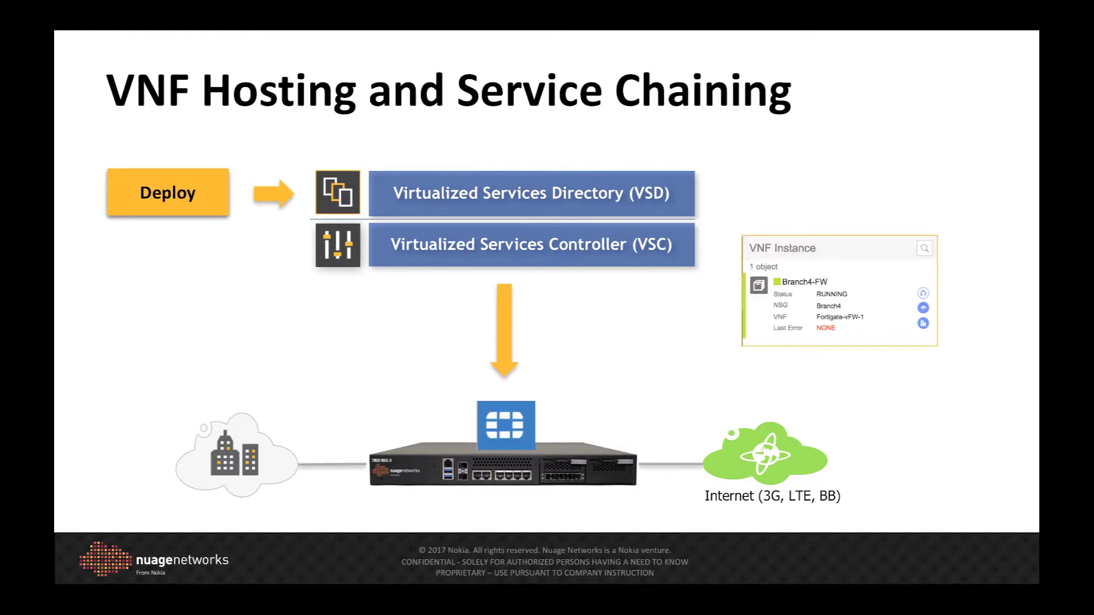
key(Right)
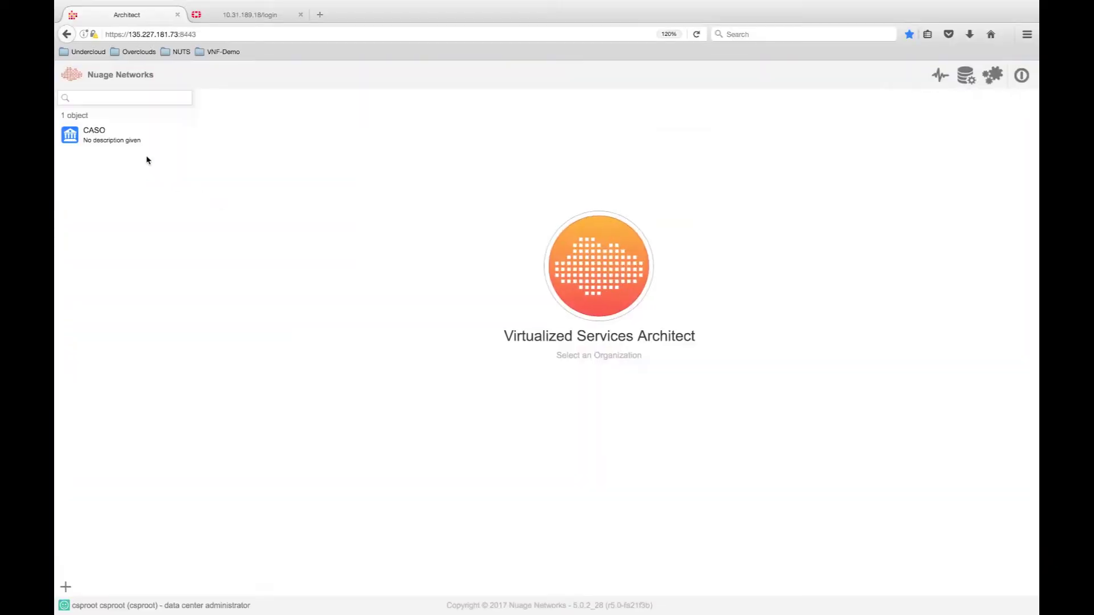
Select Branch4-FW under CASO's Virtual Network Functions to see its LAN, Mgmt and WAN interfaces.
click(109, 138)
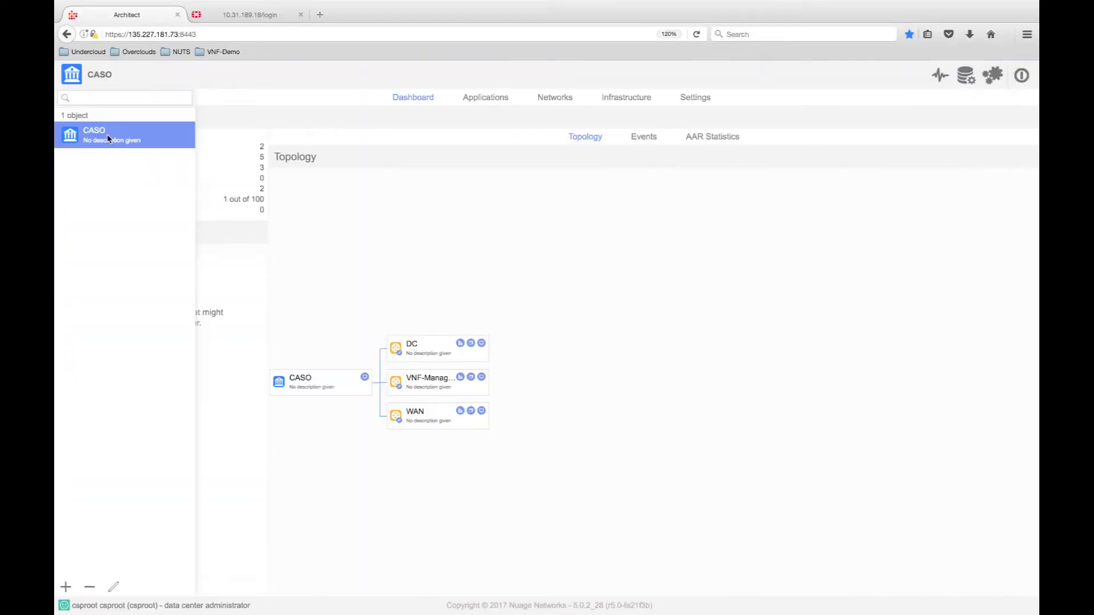
click(491, 98)
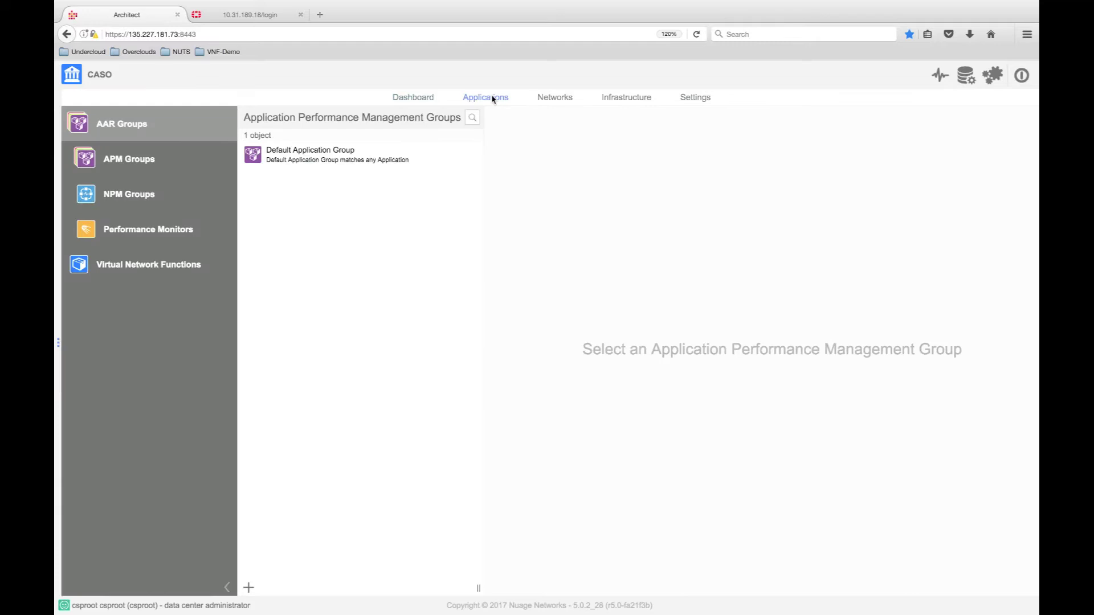
click(149, 265)
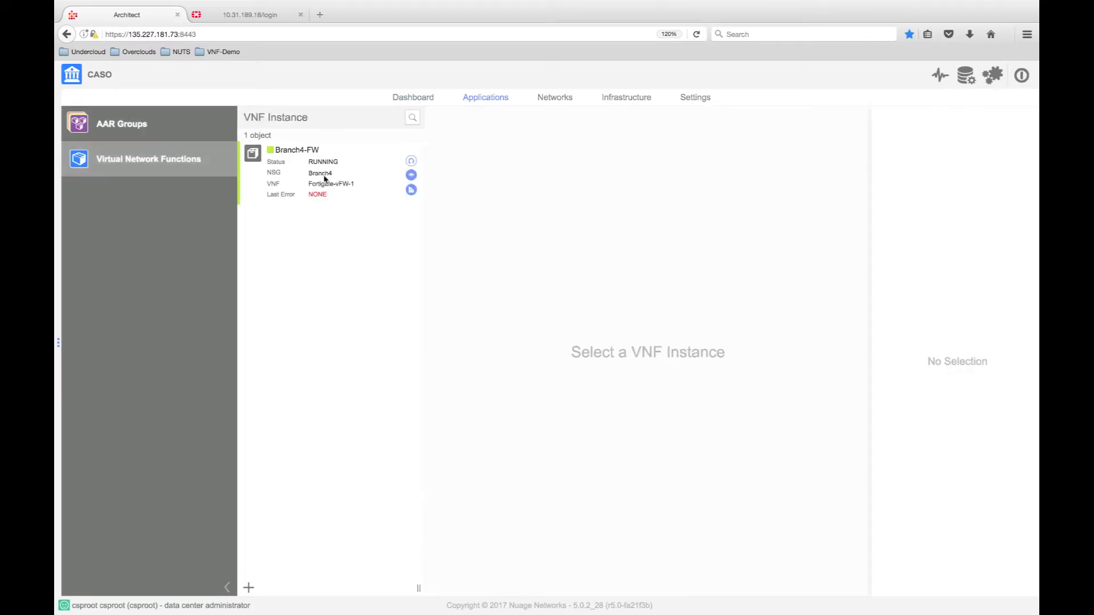
click(325, 179)
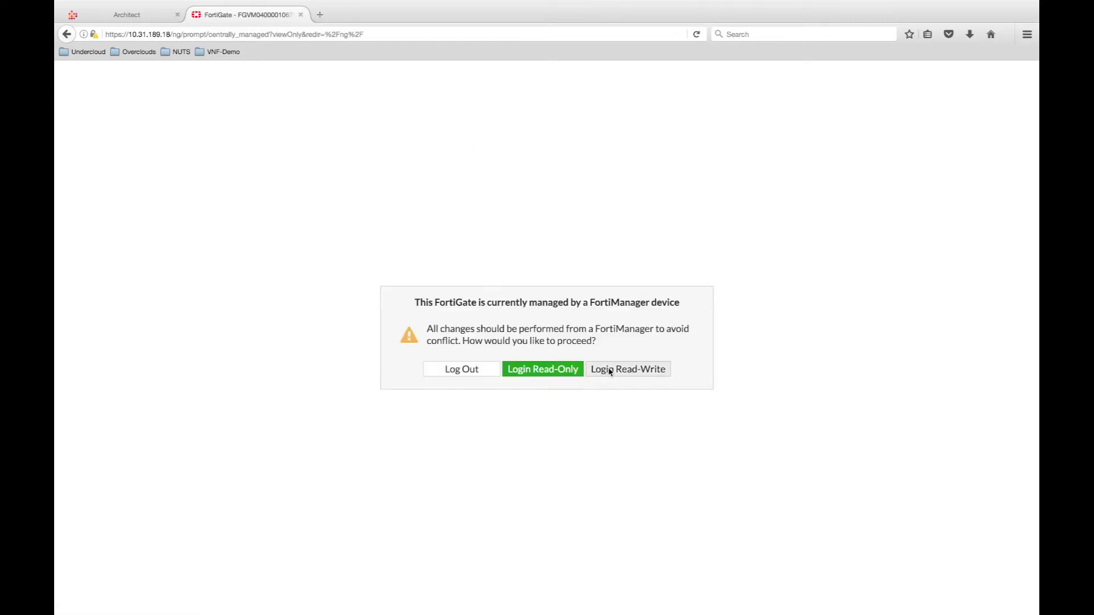
Log in to FortiGate with read-write access and show the still-empty FortiView Destinations page.
click(609, 371)
click(590, 406)
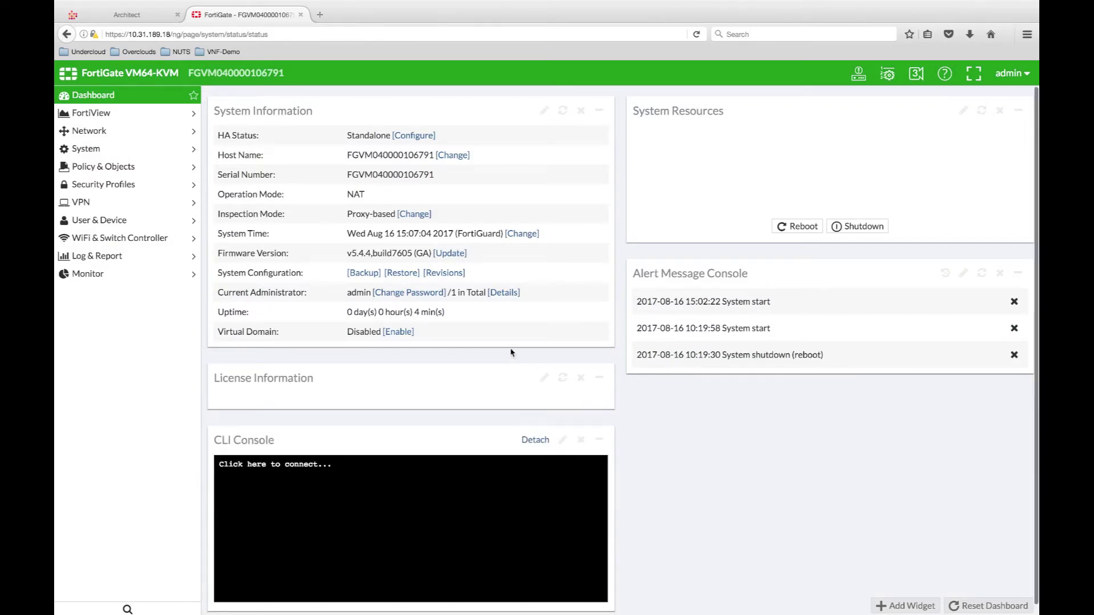
click(103, 119)
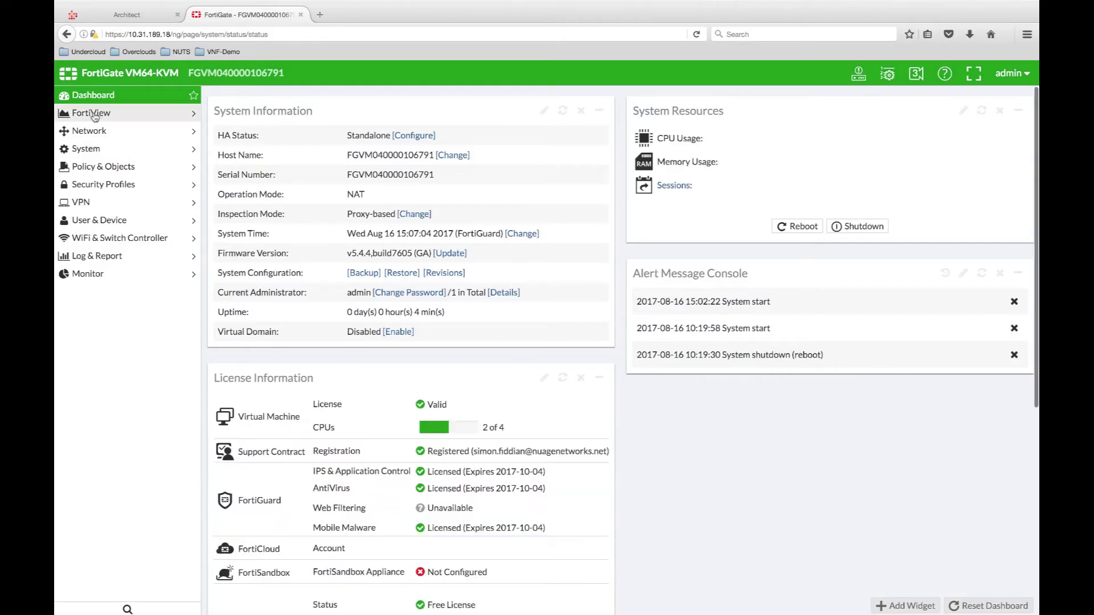
click(95, 186)
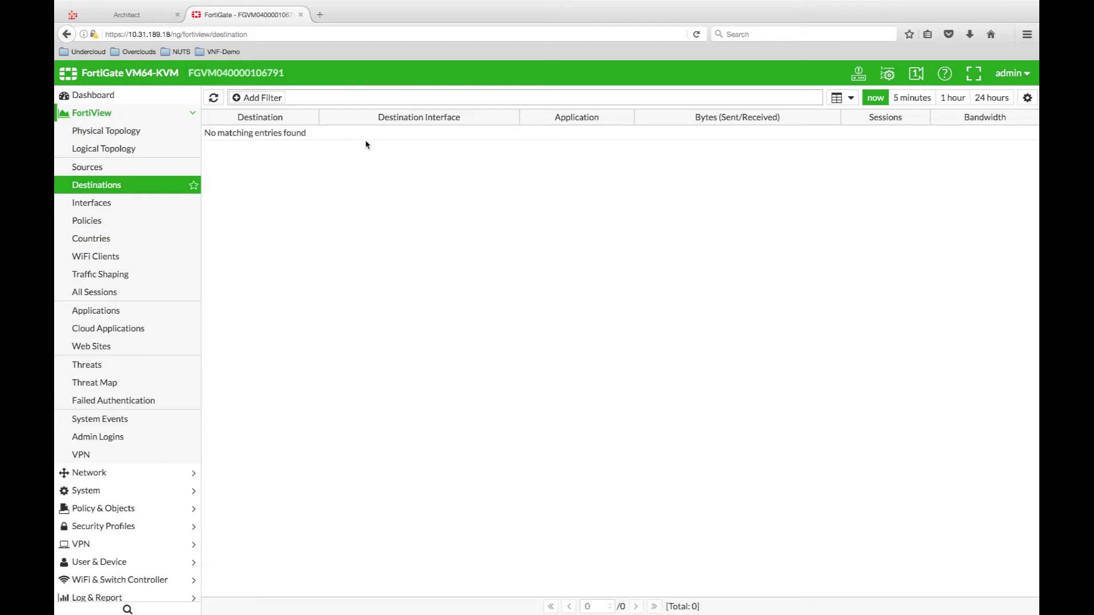
In the WAN domain, create virtual-wire redirection target Branch4-FW-LAN-RT described 'Fortigate-vFW'.
click(136, 16)
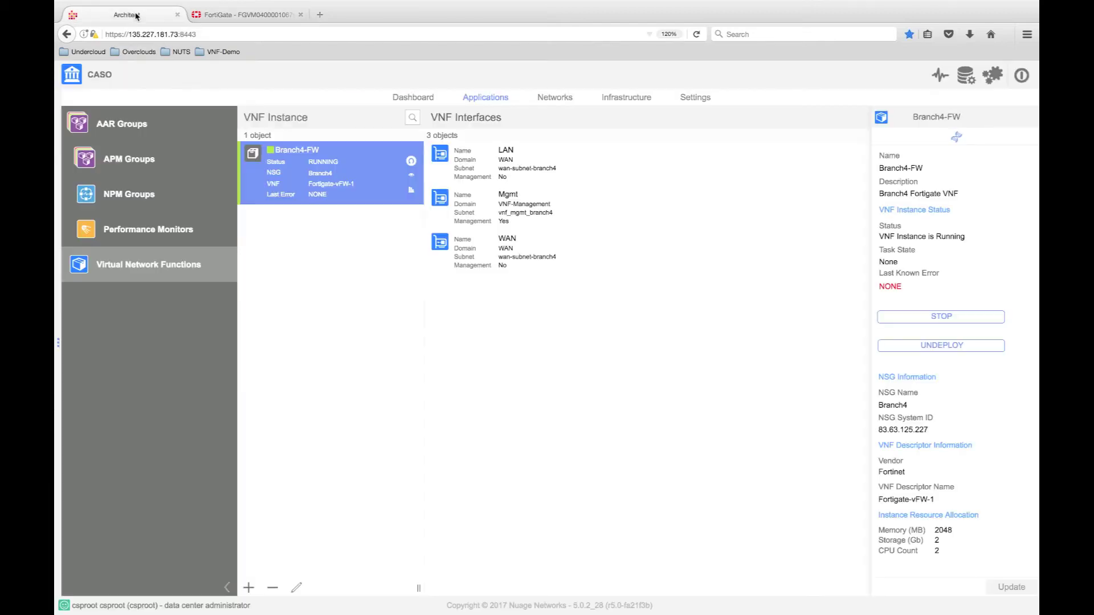
click(551, 100)
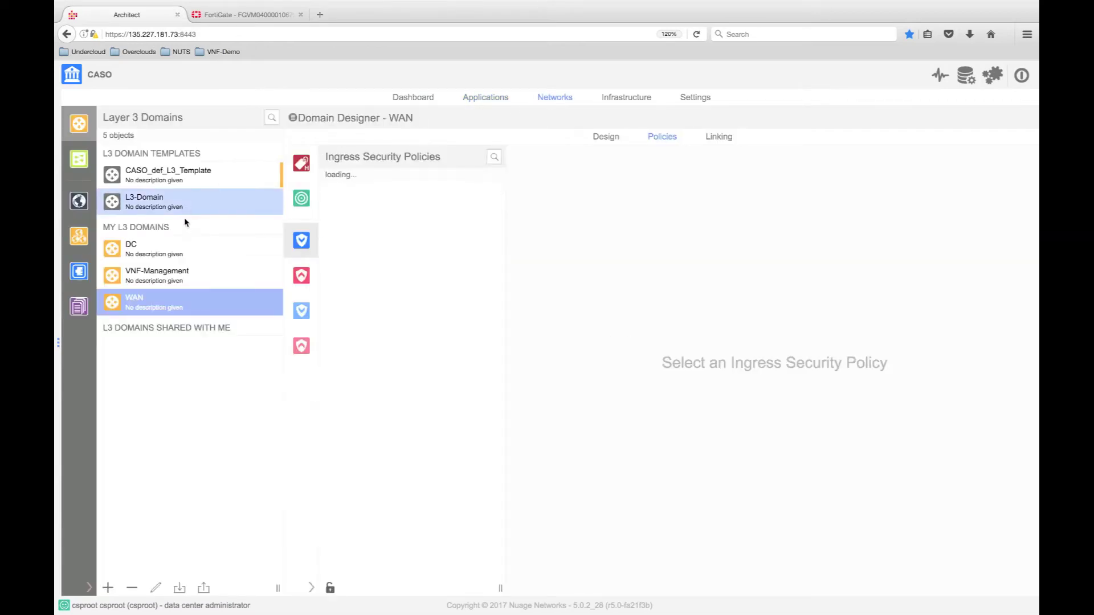
click(301, 202)
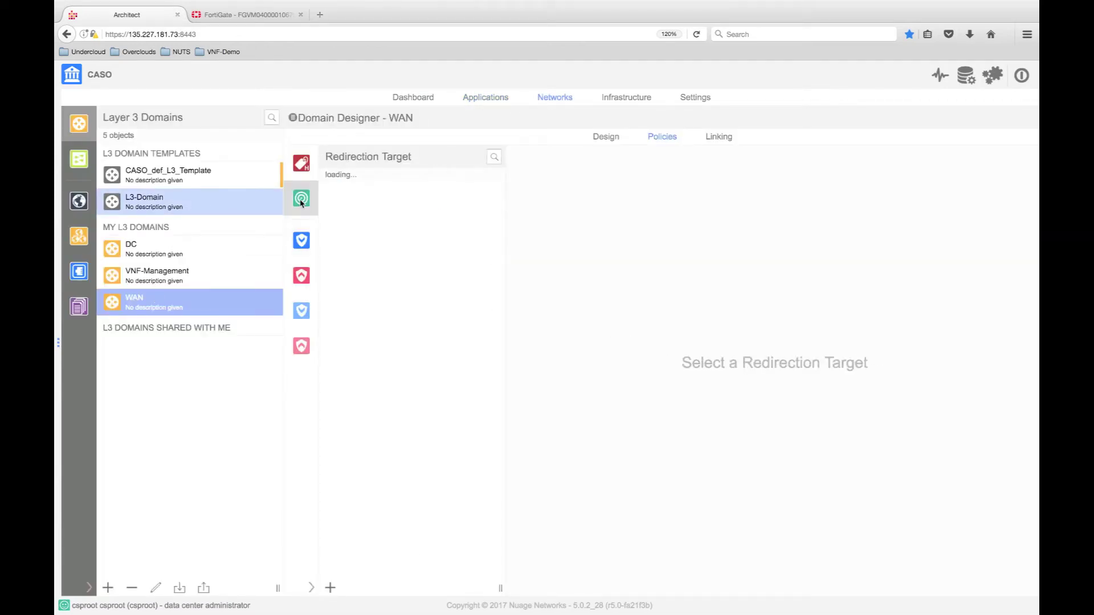
click(412, 564)
text(Branch4-FW-LAN-RT)
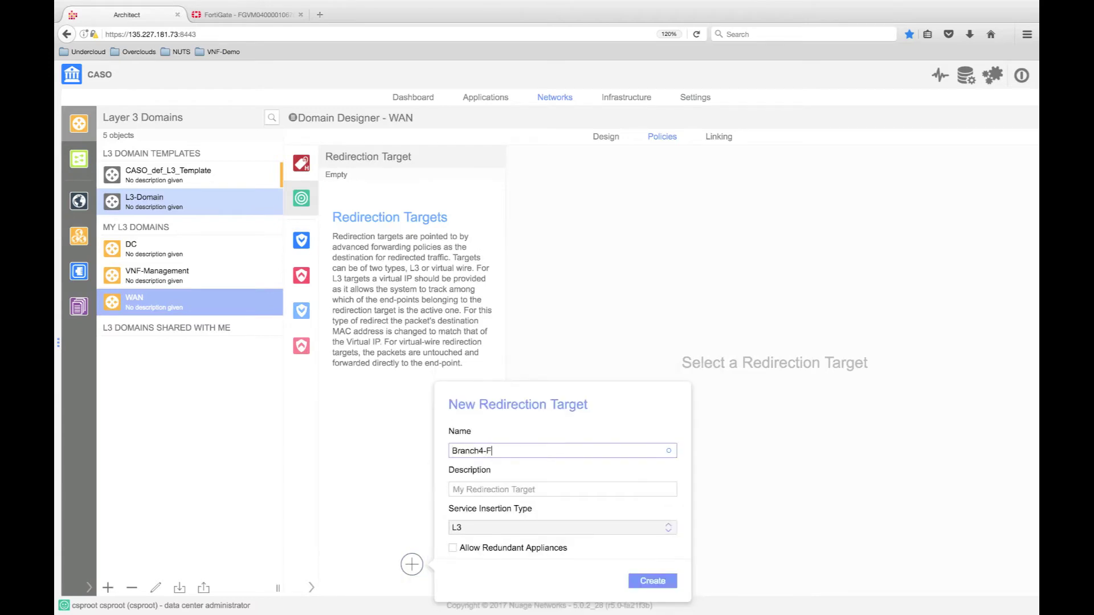
key(Tab)
text(Fortigate-vFW)
click(487, 528)
click(487, 547)
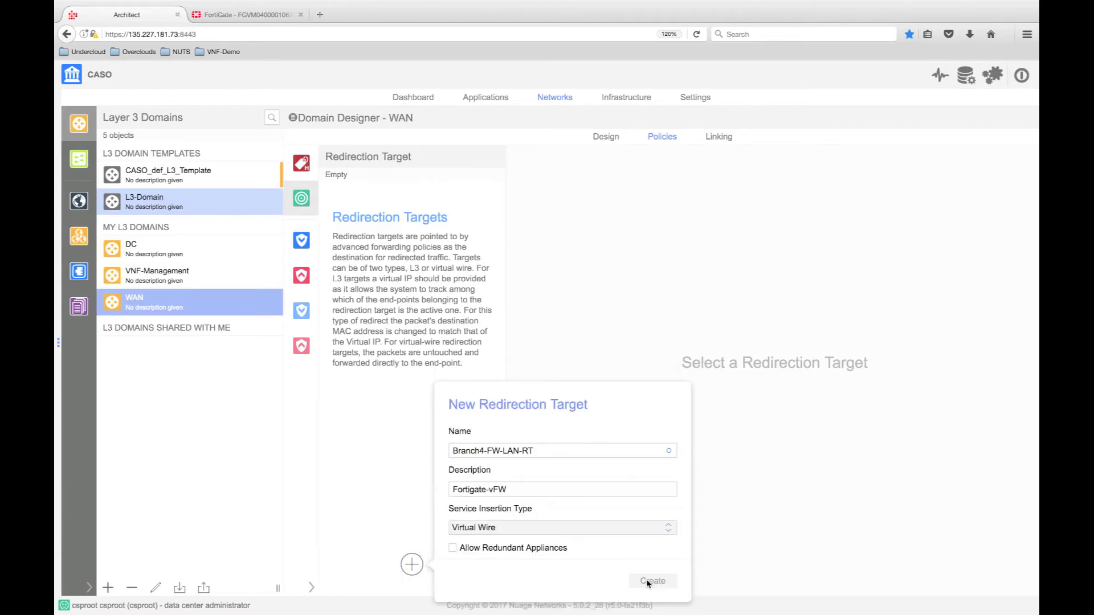
click(643, 581)
Create a second virtual-wire redirection target, Branch4-FW-WAN-RT, described 'Fortigate-vFW'.
click(330, 588)
text(Branch4-FW-WAN-RT)
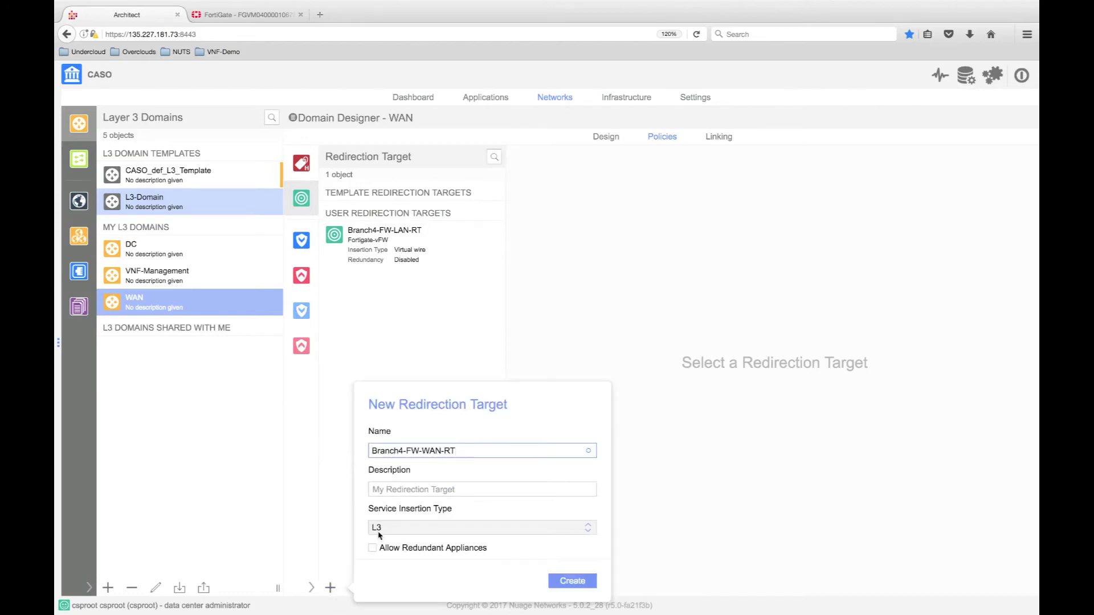
key(Tab)
text(Fortigate-vFW)
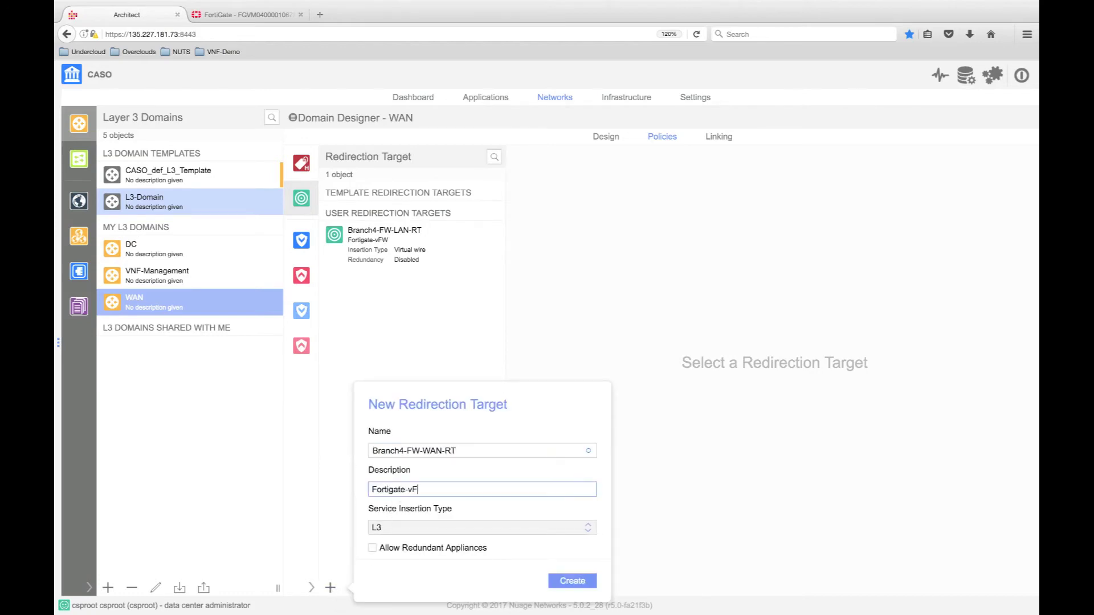
click(402, 529)
click(394, 546)
click(572, 580)
Attach vport Branch4-FW-LAN to Branch4-FW-LAN-RT and Branch4-FW-WAN to Branch4-FW-WAN-RT.
click(373, 244)
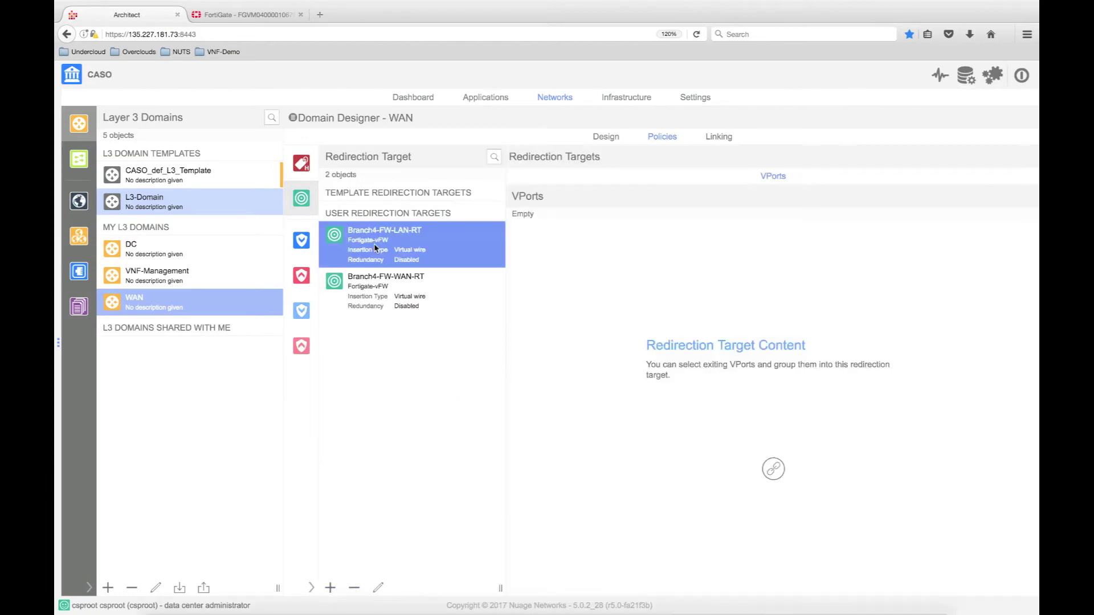
click(773, 468)
click(722, 566)
click(381, 277)
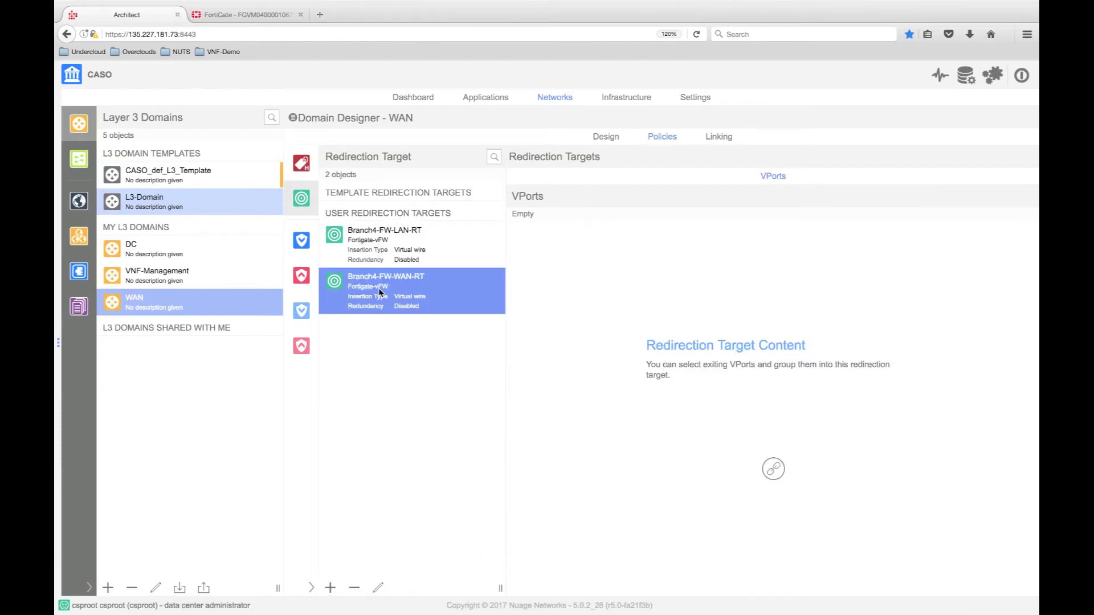
click(770, 470)
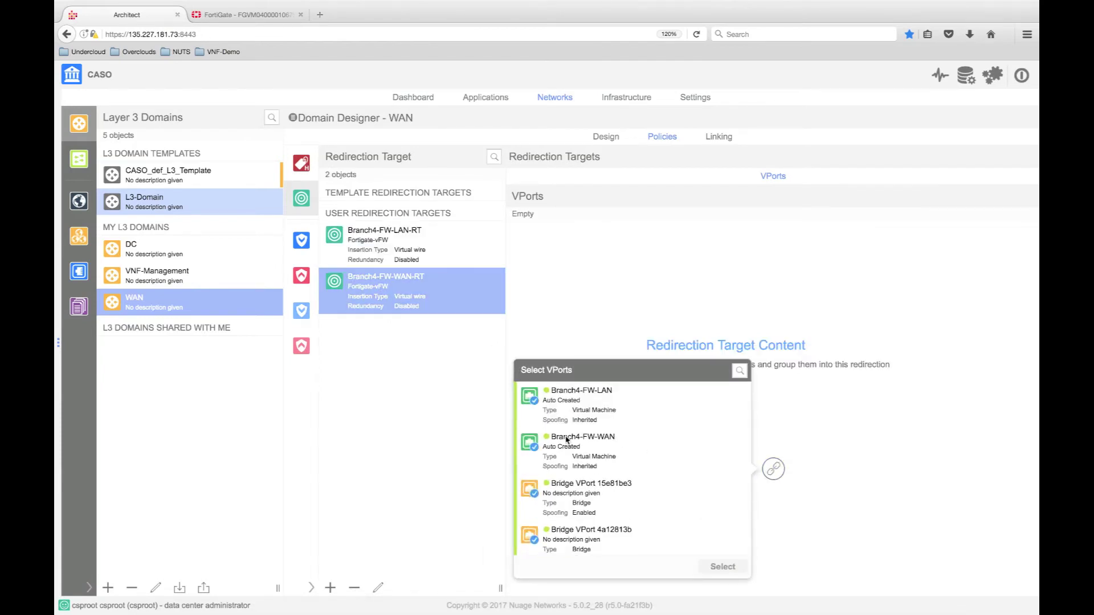
click(567, 440)
click(729, 565)
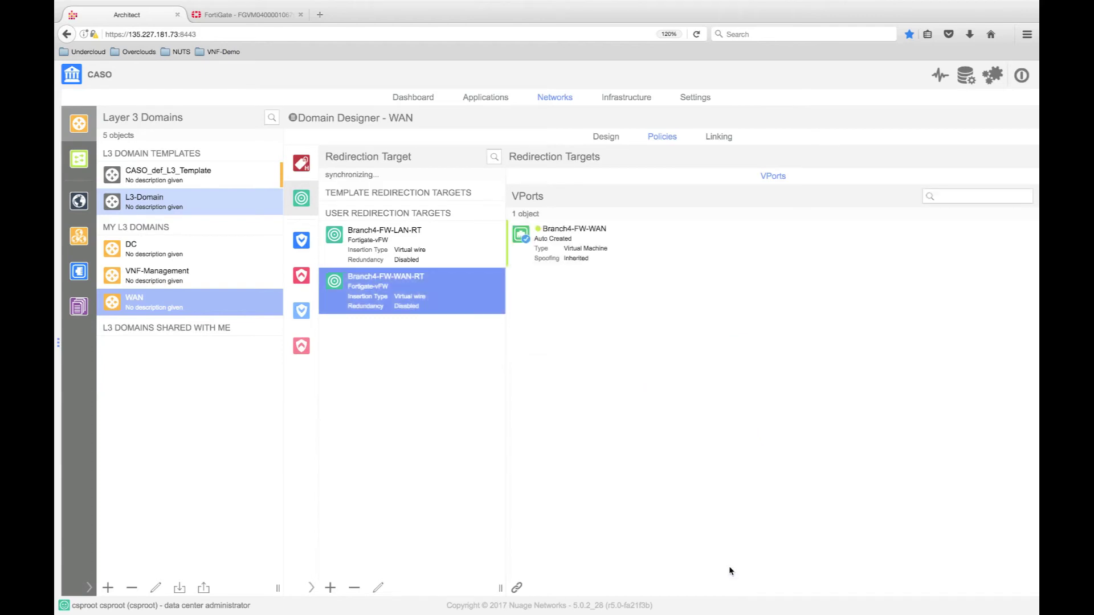
click(302, 310)
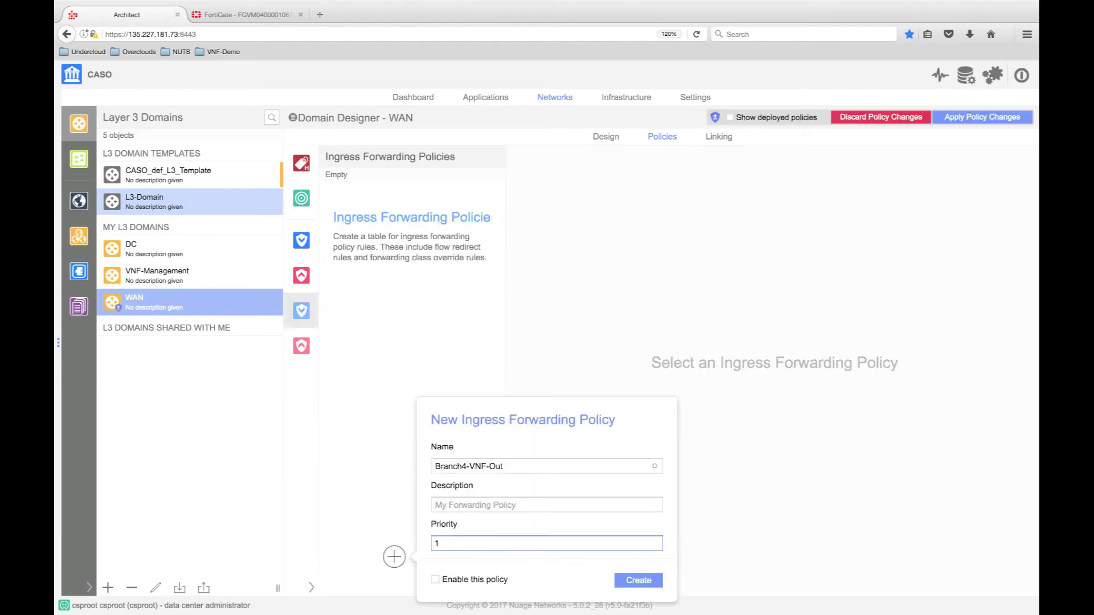
Create ingress policy Branch4-VNF-Out with entry Branch4-VNF-Out, priority 100, origin subnet wan-subnet-branch4.
text(00)
click(638, 580)
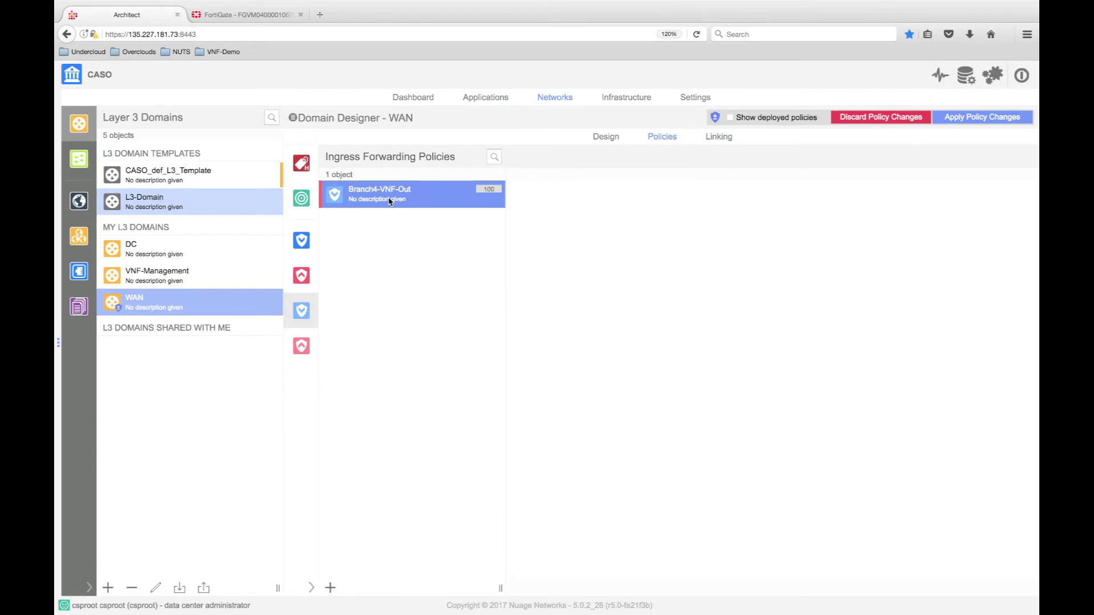
click(786, 449)
text(Branch4-VNF-Out)
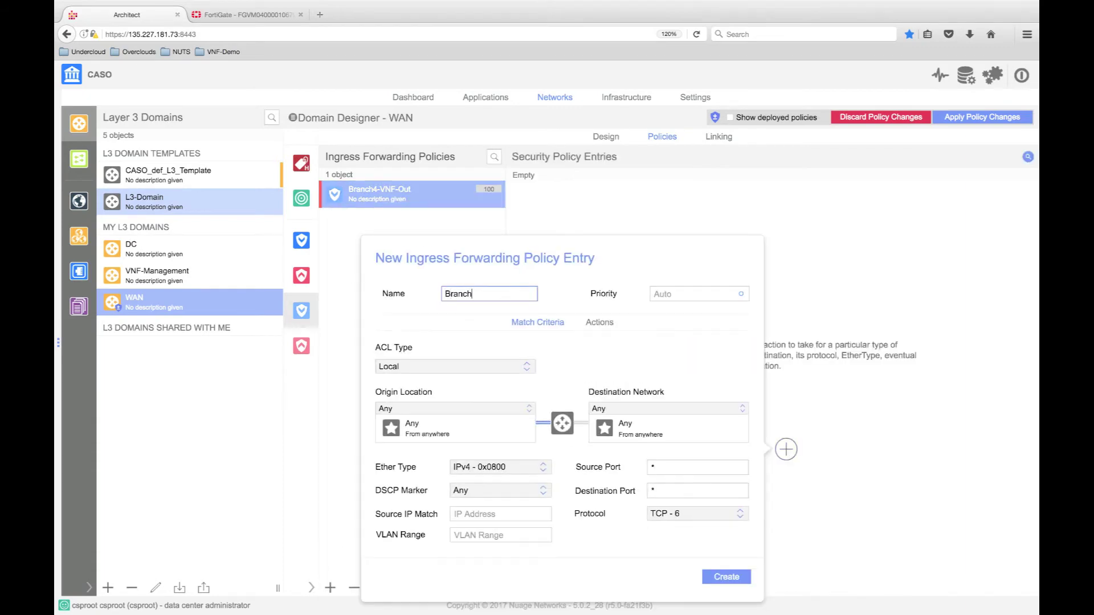
click(672, 295)
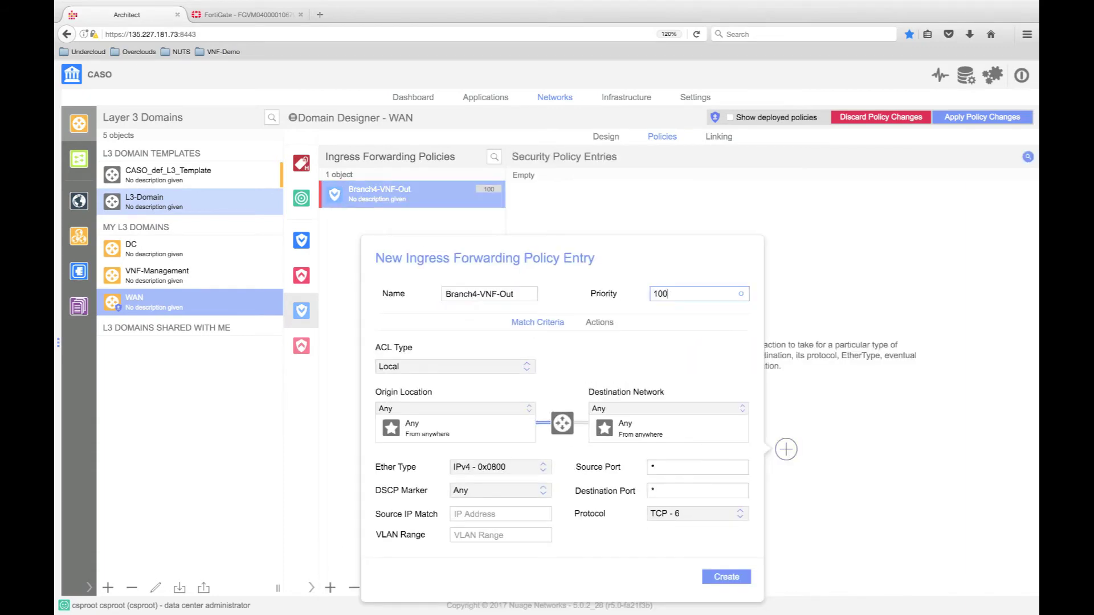
click(477, 409)
click(399, 442)
click(382, 430)
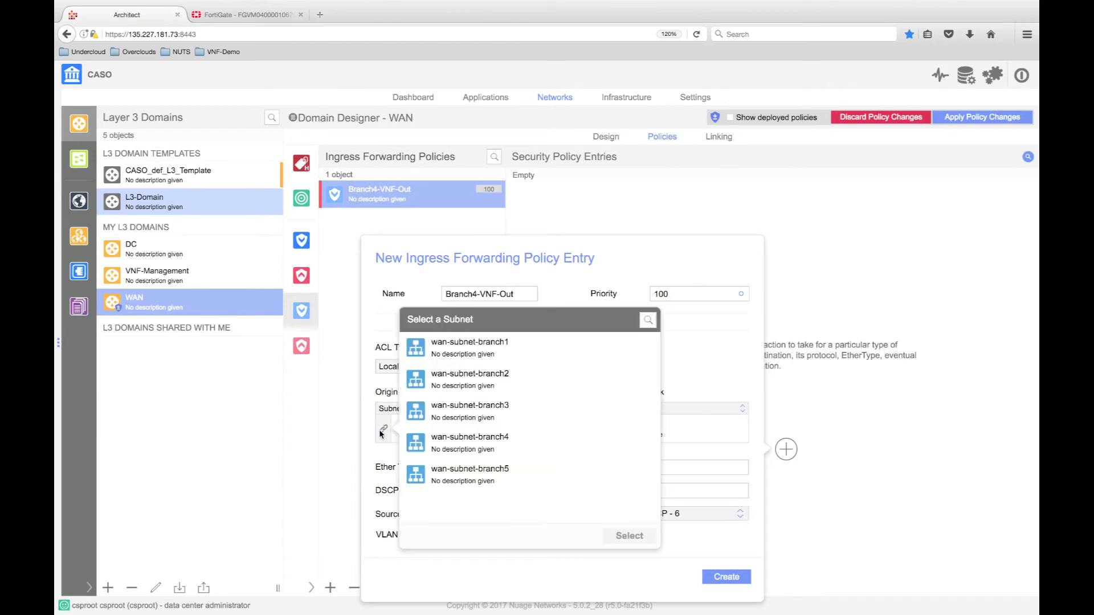
click(470, 440)
click(604, 528)
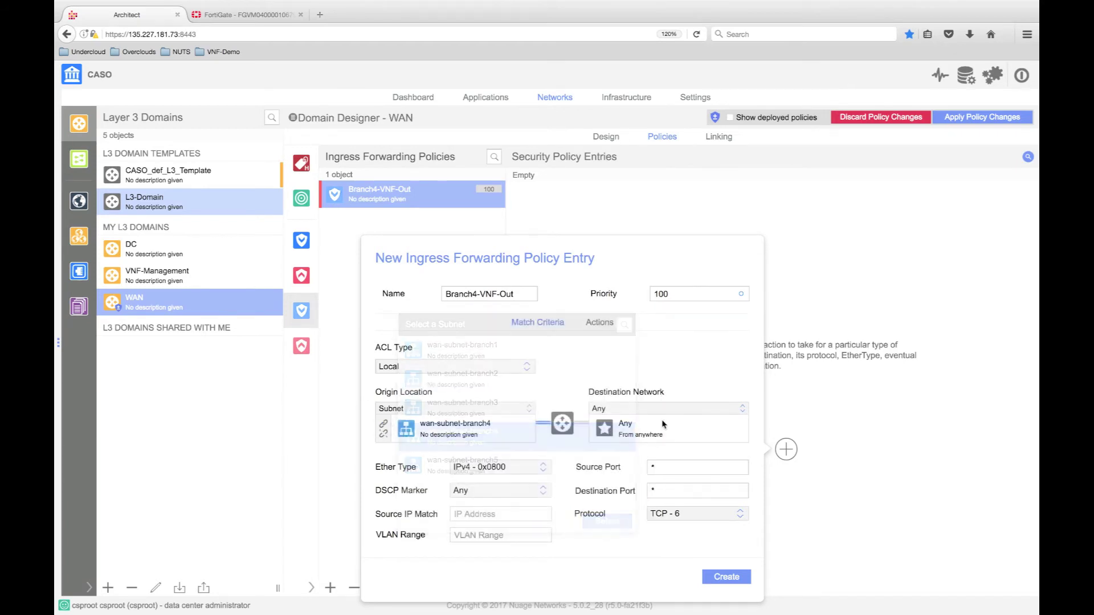
Set the entry's destination to Underlay Internet Policy Group, protocol Any, redirecting to Branch4-FW-LAN-RT.
click(664, 409)
click(641, 547)
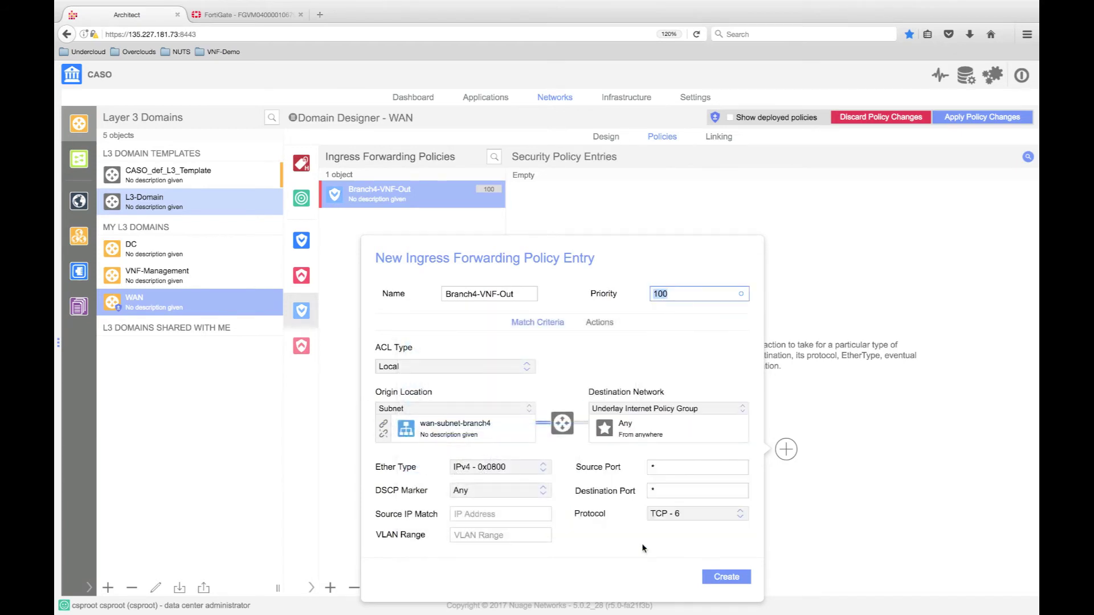
click(692, 513)
click(712, 495)
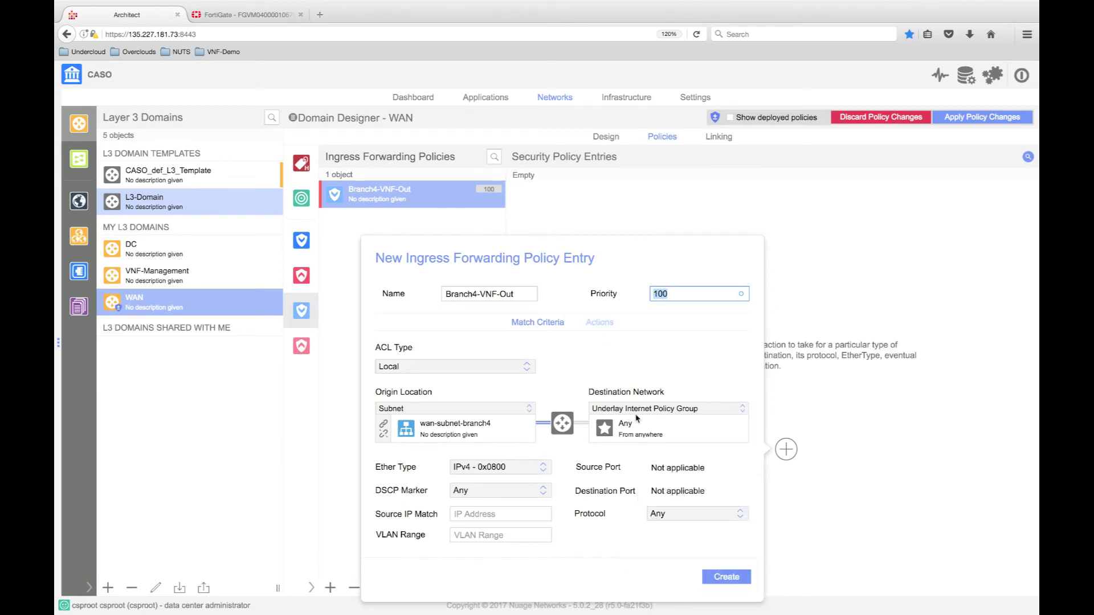
click(599, 322)
click(594, 408)
click(655, 405)
click(818, 510)
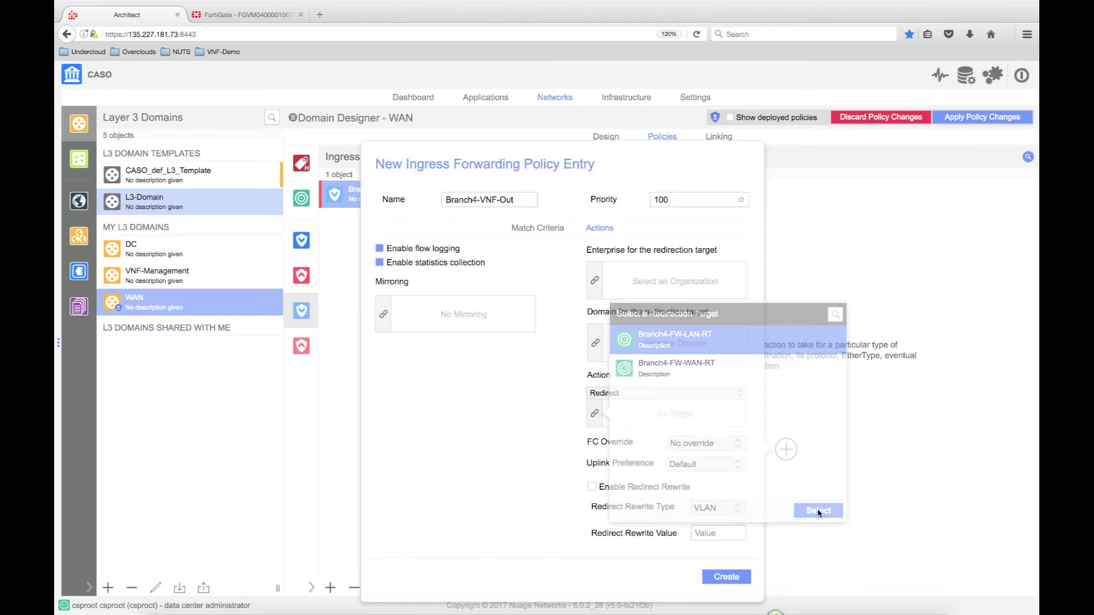
click(735, 577)
Enable the Branch4-VNF-Out ingress and Branch4-VNF-In egress policies and apply the policy changes.
click(367, 198)
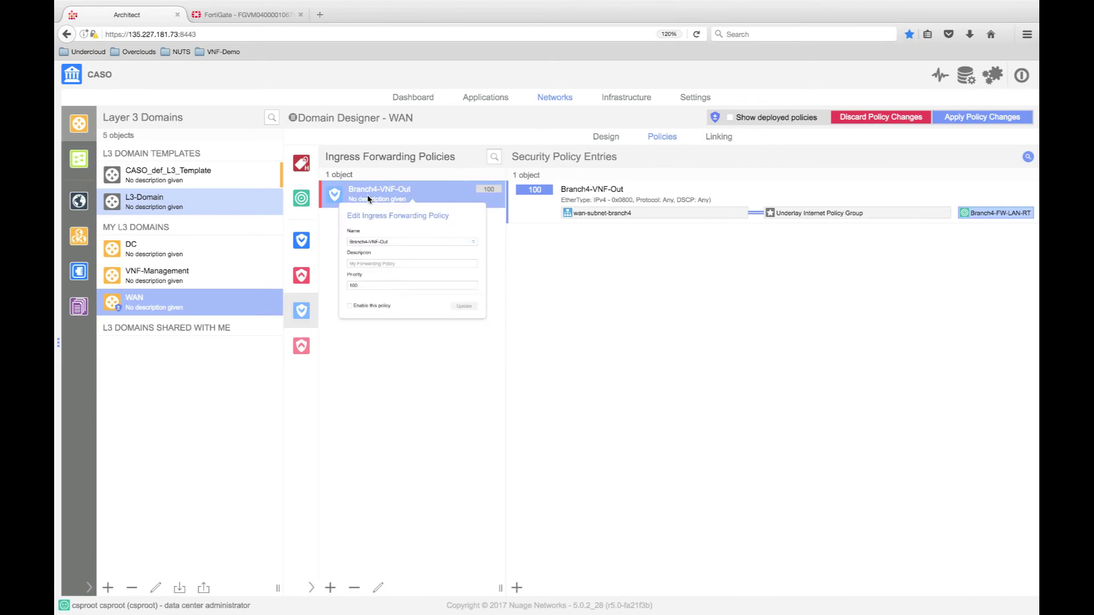
click(299, 391)
click(504, 391)
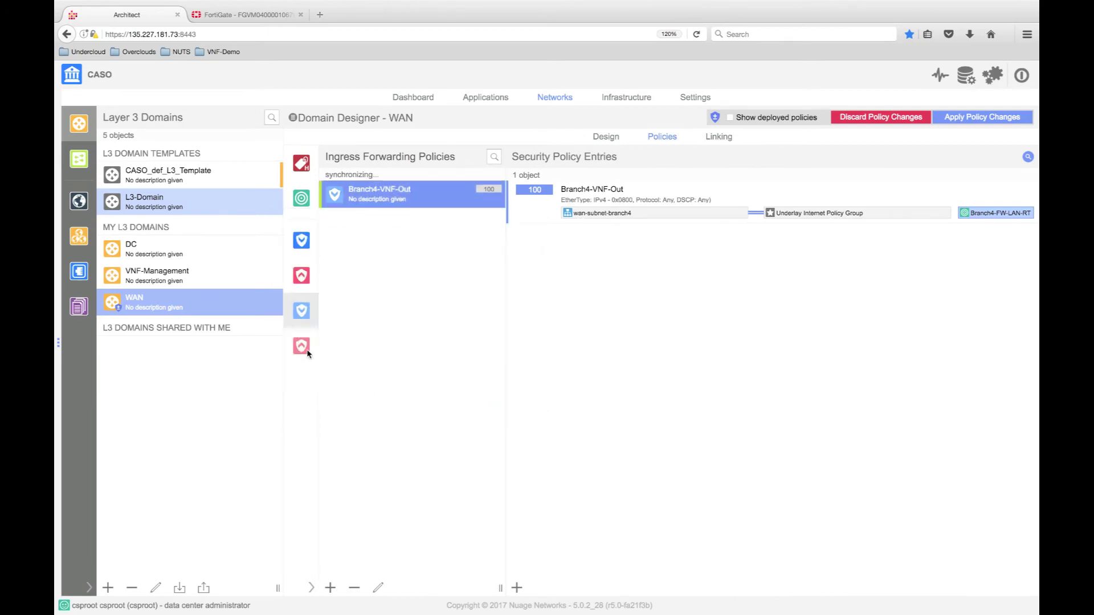
click(306, 350)
click(387, 200)
click(335, 389)
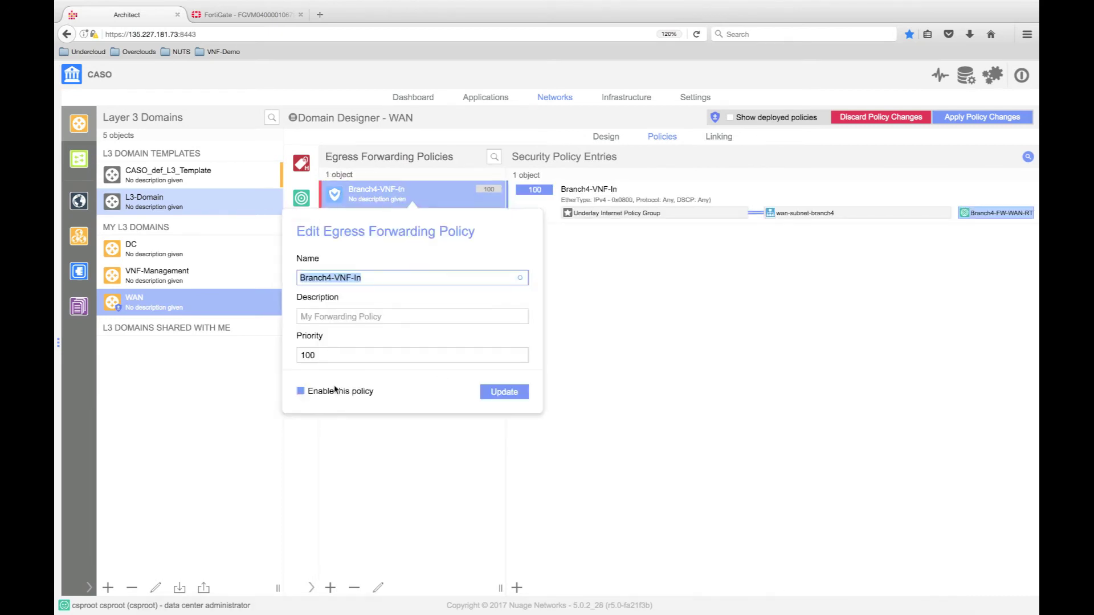
click(504, 392)
click(970, 117)
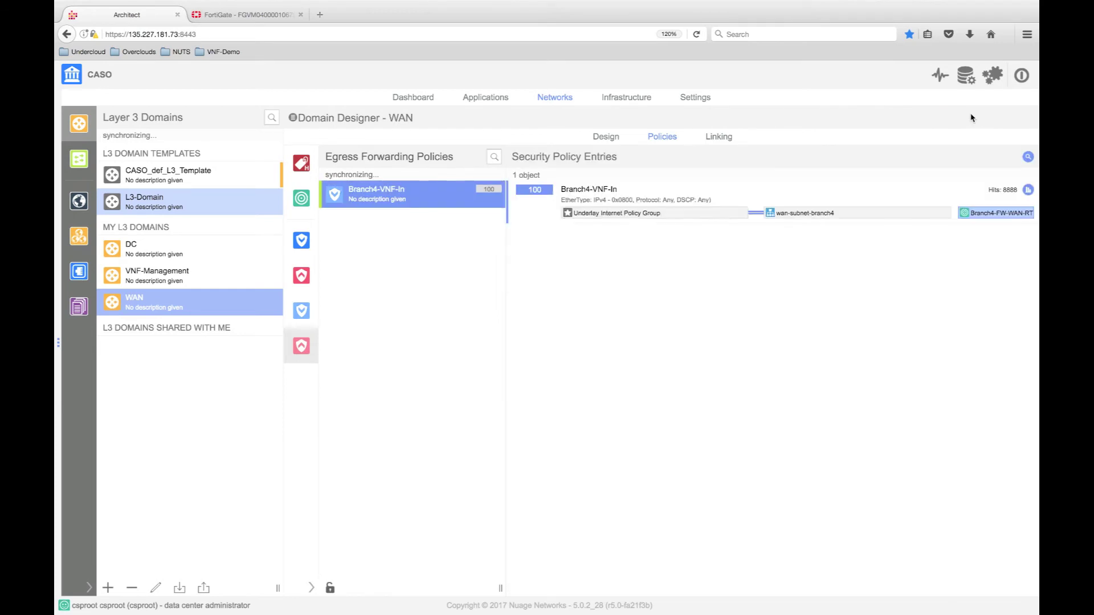
Refresh FortiView Destinations for branch traffic, then view policy 1's port2-to-port3 traffic: 1.23 MB, 174 sessions.
click(251, 15)
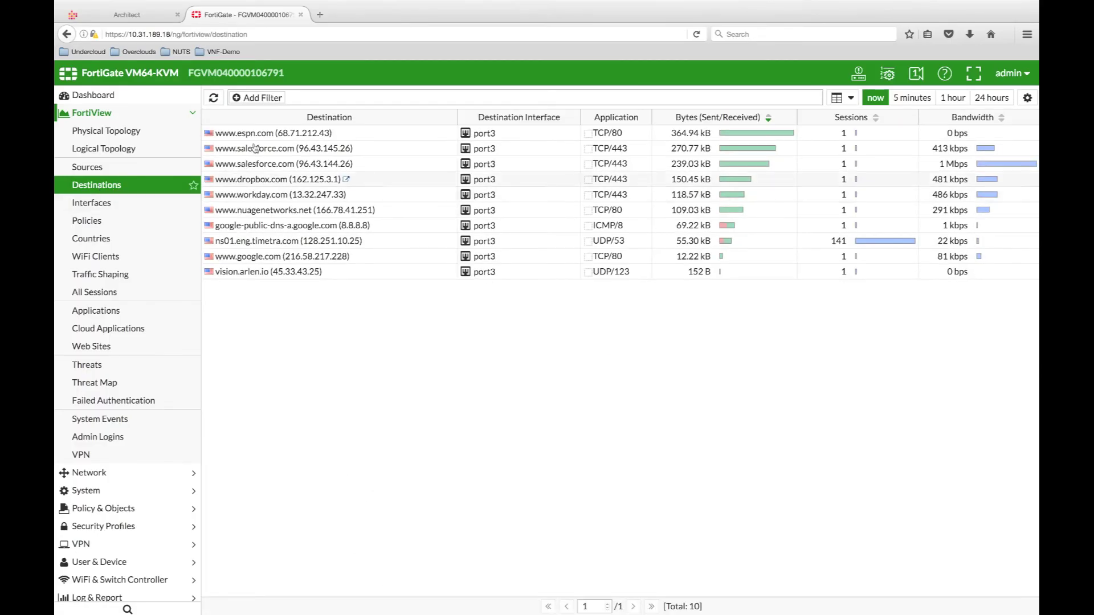
click(165, 221)
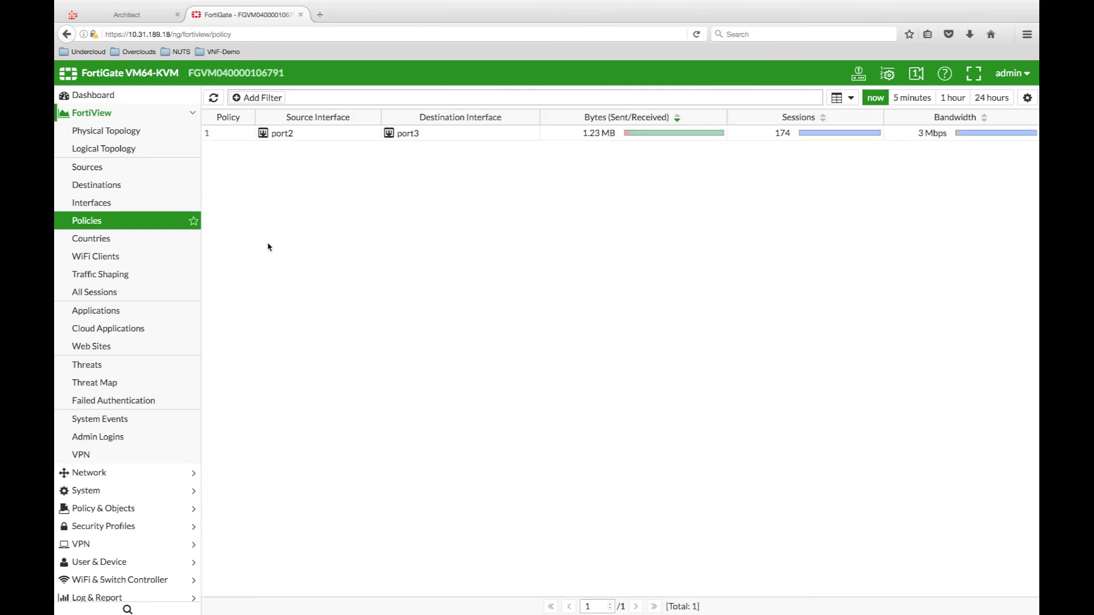
click(114, 508)
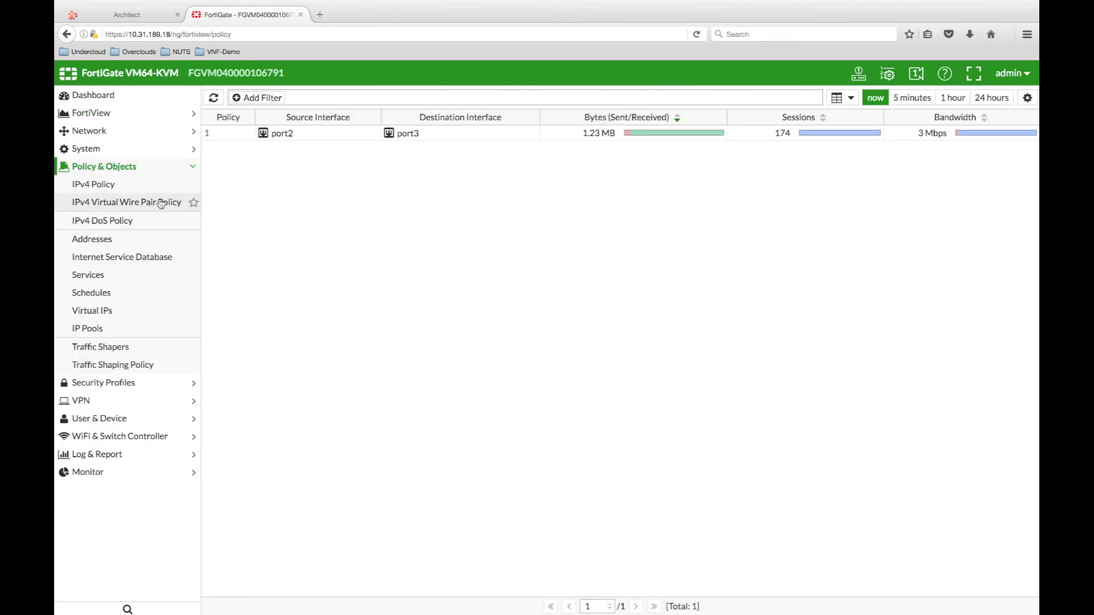
Review the IPv4 Virtual Wire Pair policies and the Web Filter's Static URL Filter, then return to the policy list.
click(162, 203)
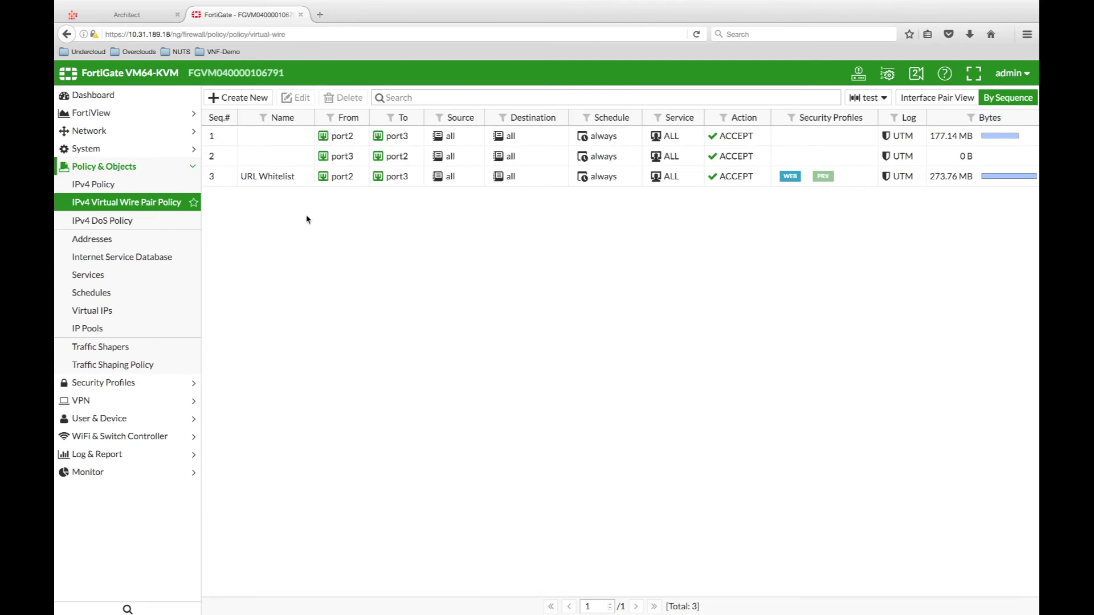
click(117, 383)
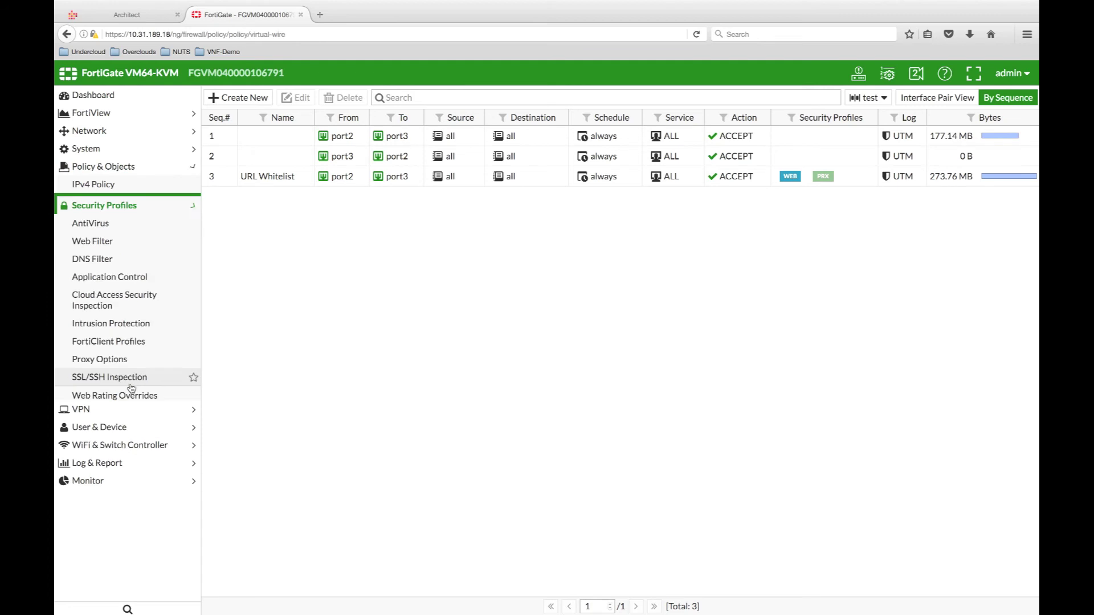
click(98, 221)
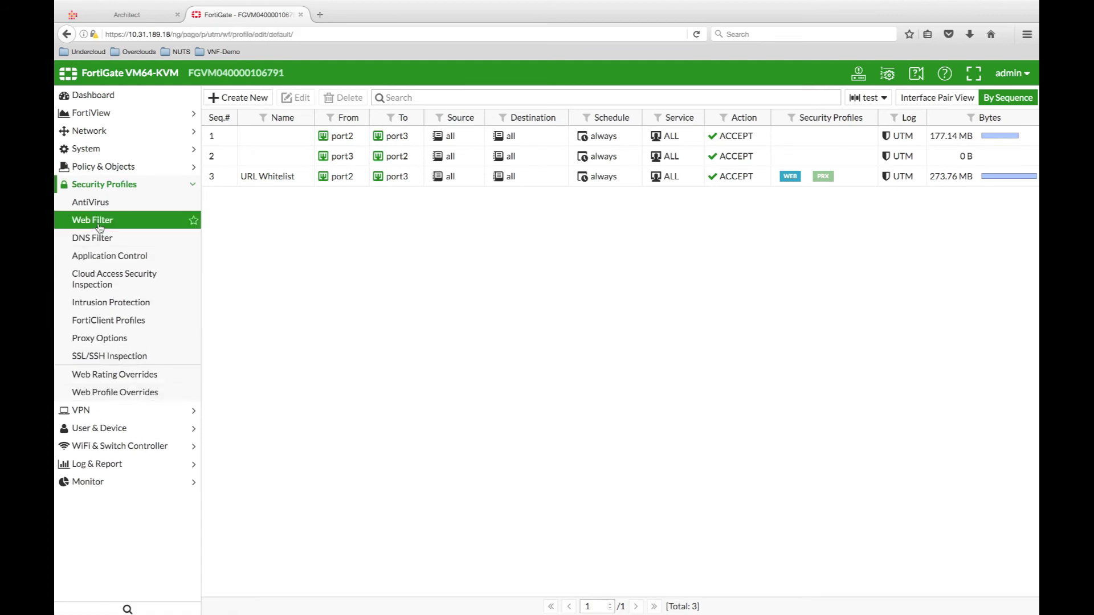
scroll(625, 426, down, 5)
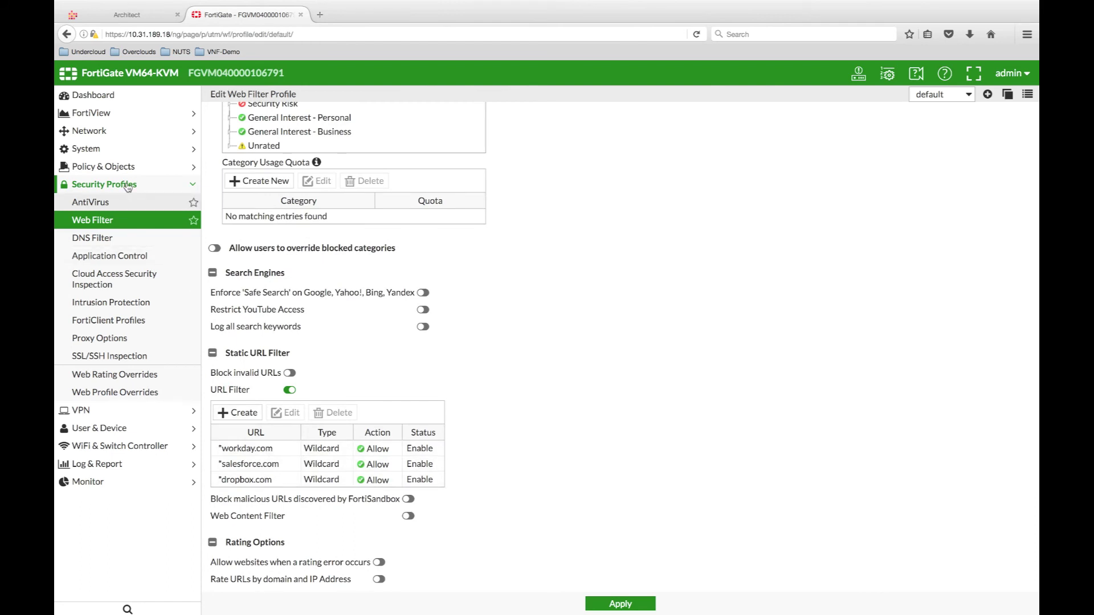
click(118, 167)
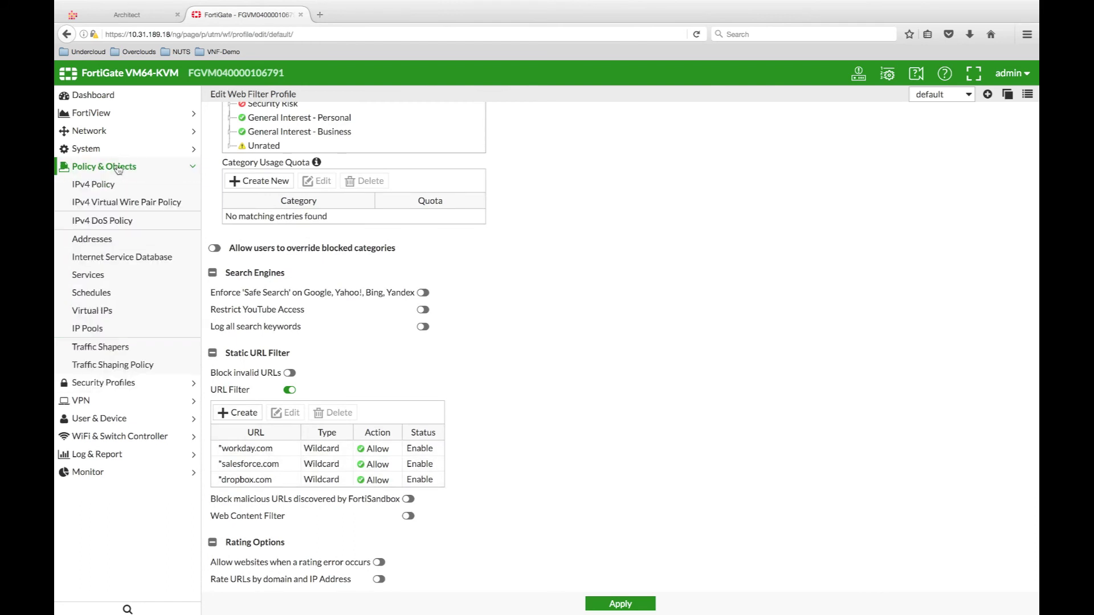
click(120, 203)
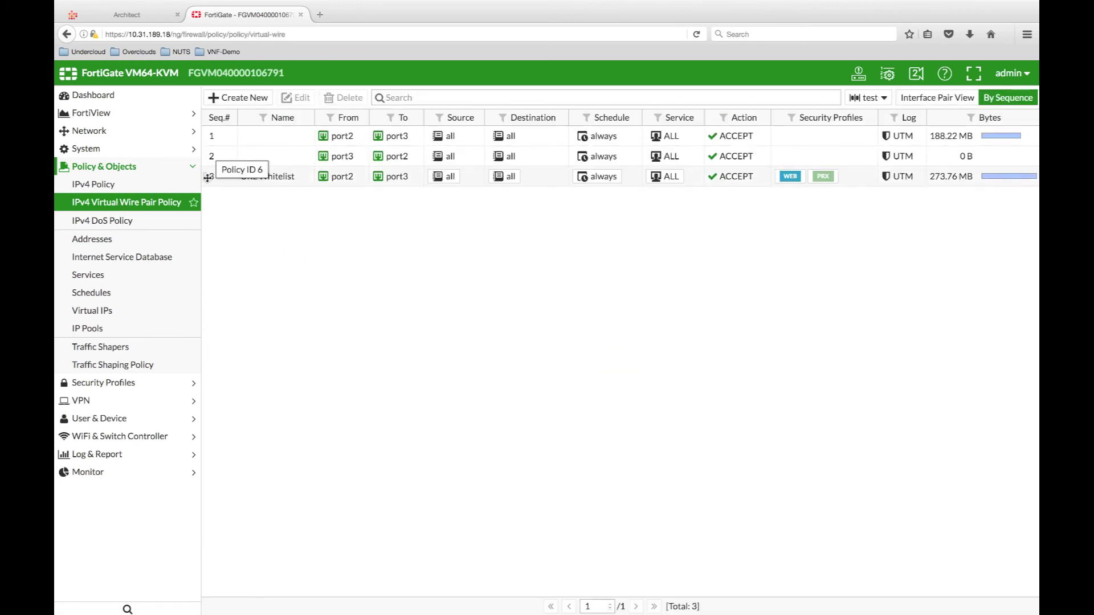
Drag the URL Whitelist policy (Seq 3) above policy 1 in the virtual wire pair list.
drag(207, 158, 207, 134)
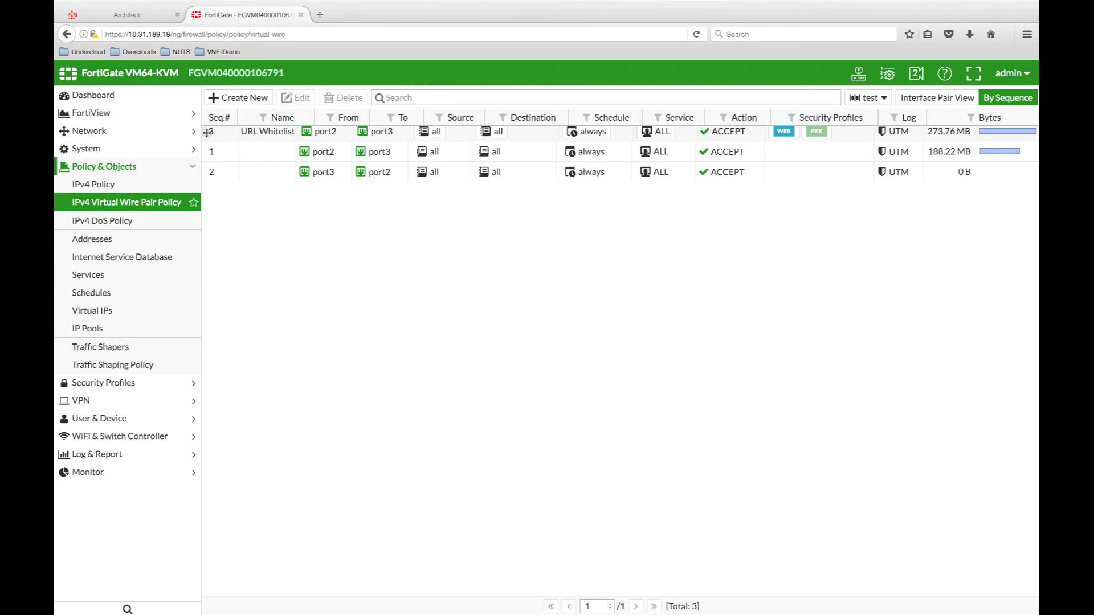